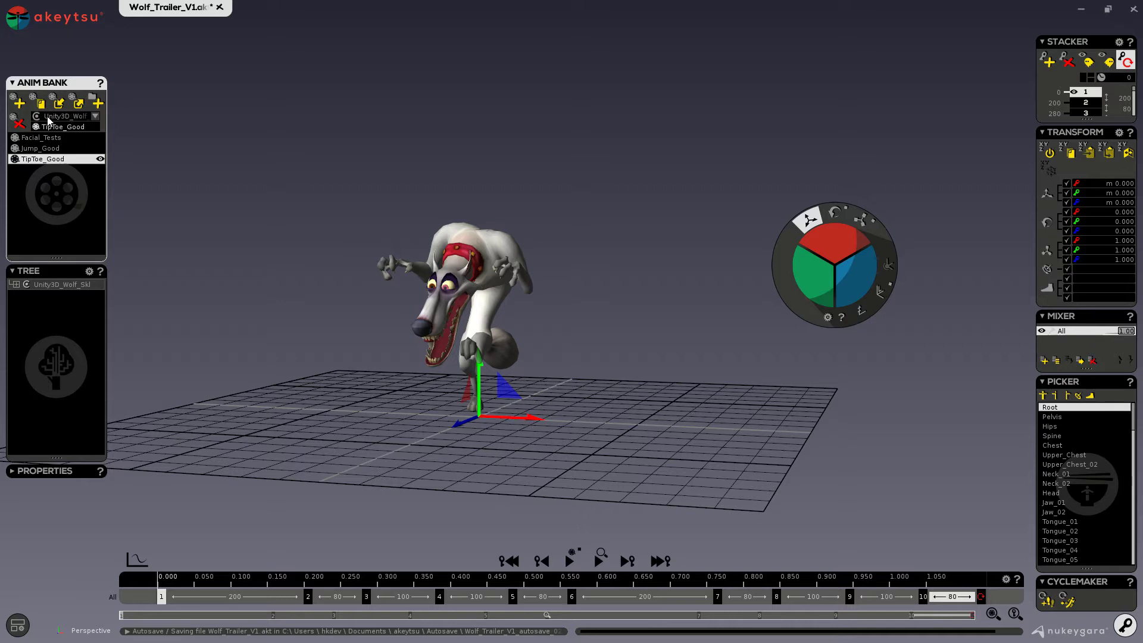
# View the Jump_Good and Facial_Tests animations of the wolf skeleton in the animation bank
pyautogui.click(94, 115)
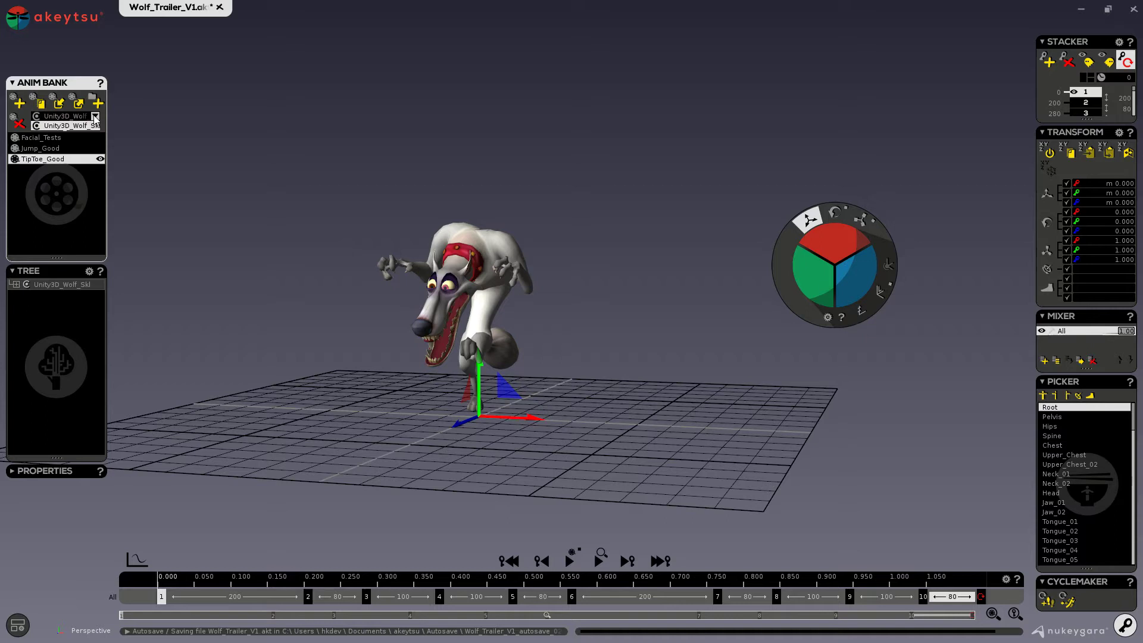
pyautogui.click(94, 116)
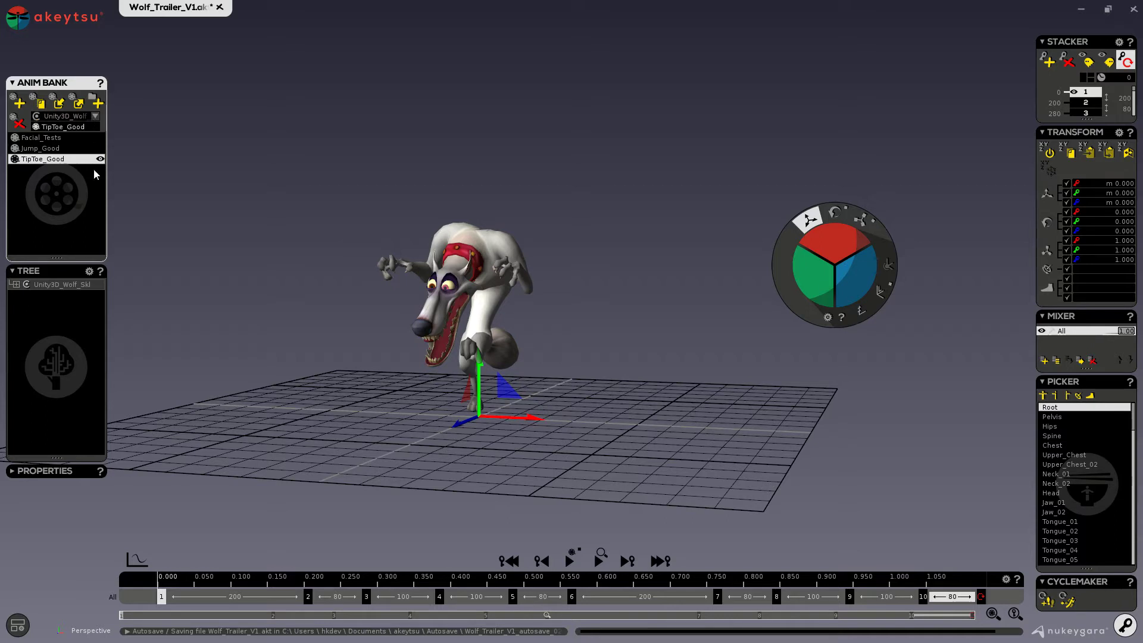
pyautogui.click(62, 150)
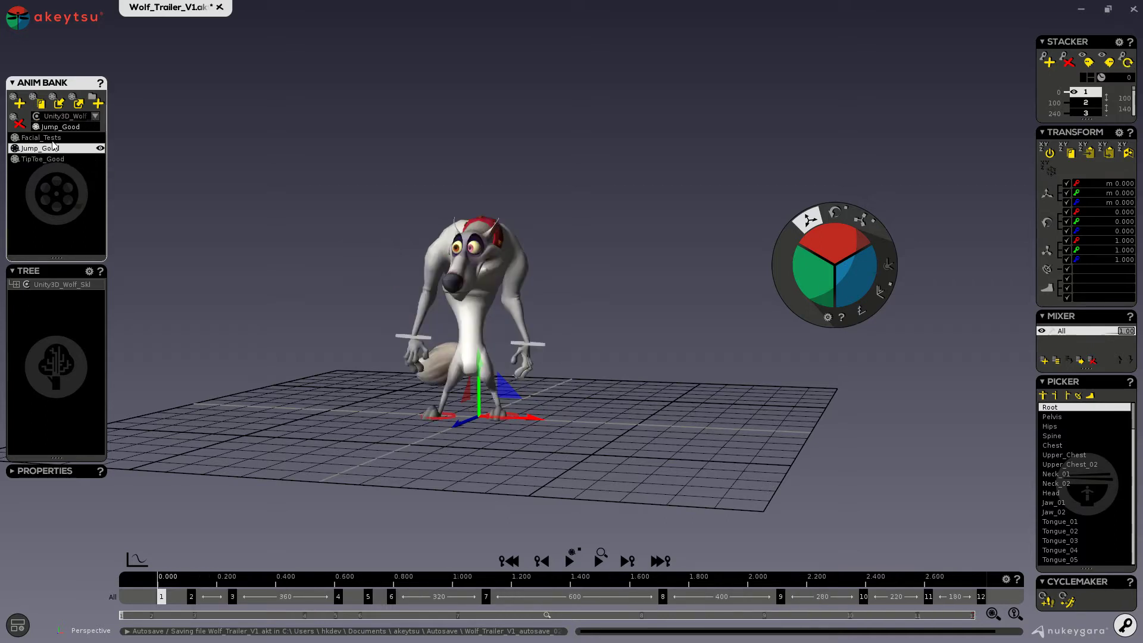
pyautogui.click(51, 140)
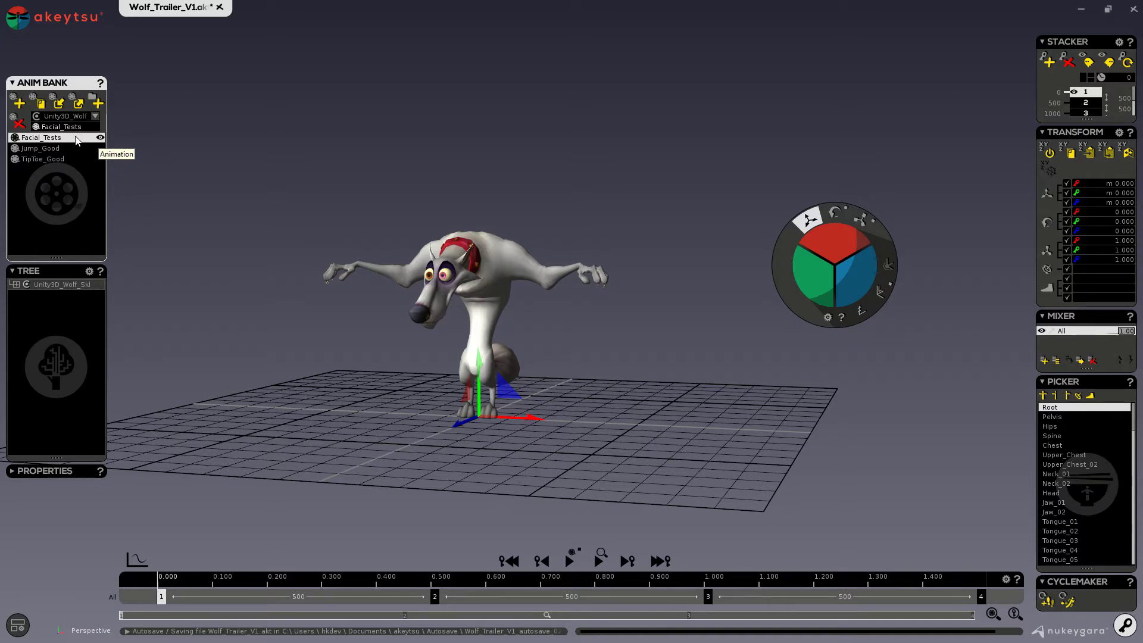
# Select all animations in the bank and clear that selection again
pyautogui.rightClick(63, 138)
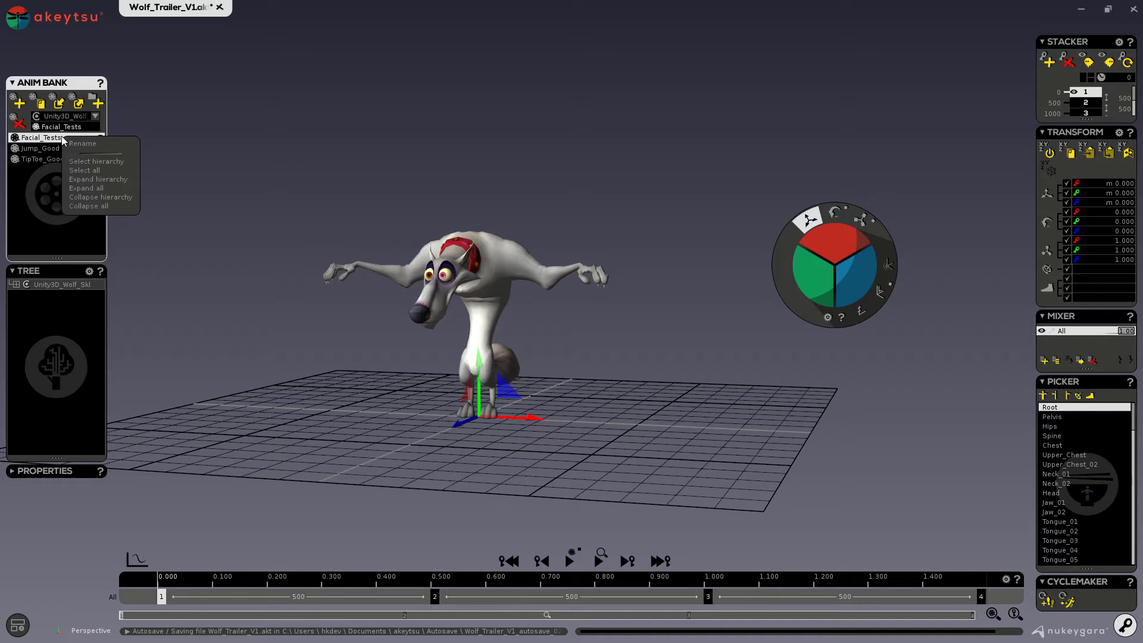
pyautogui.click(95, 170)
pyautogui.click(44, 177)
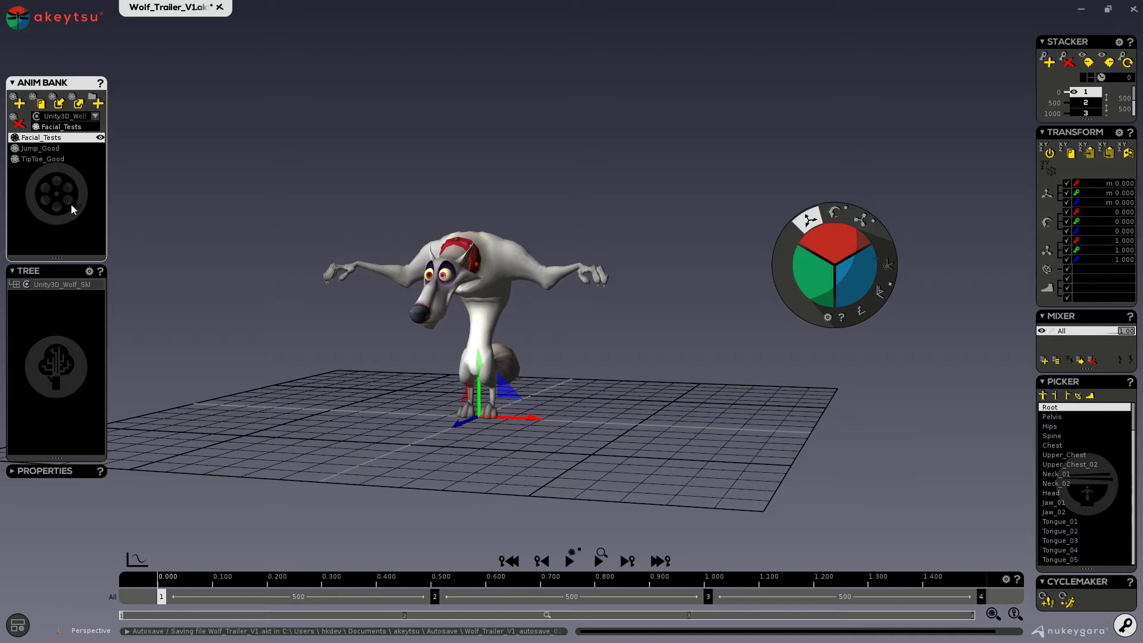
# Create a new animation for the wolf skeleton and look through the joints included in its All mixer layer
pyautogui.click(17, 103)
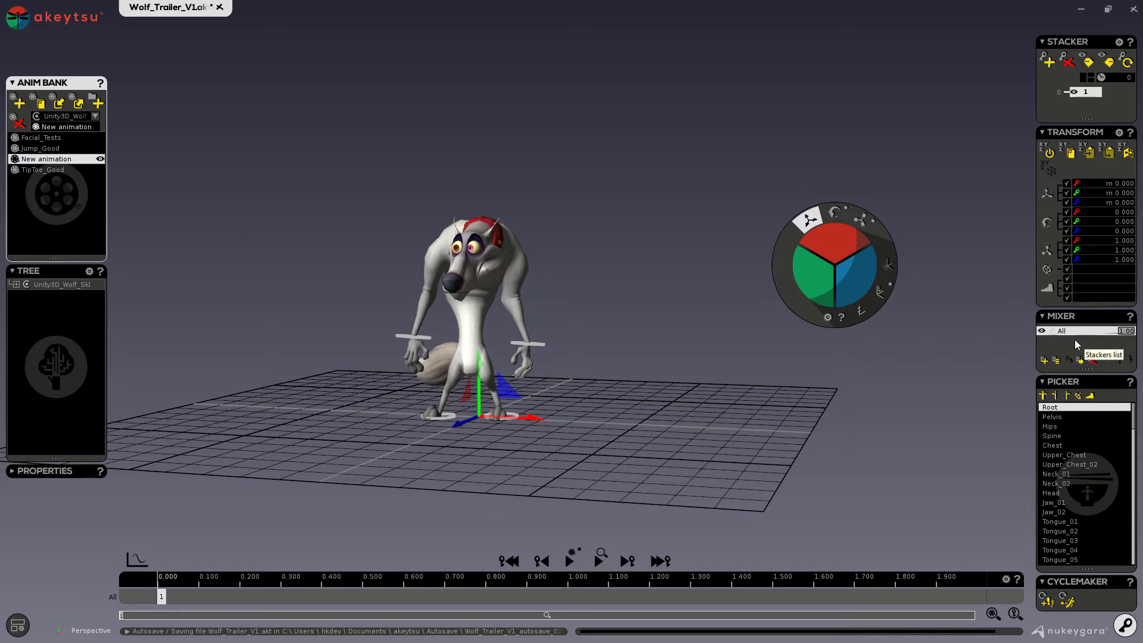
pyautogui.click(1052, 331)
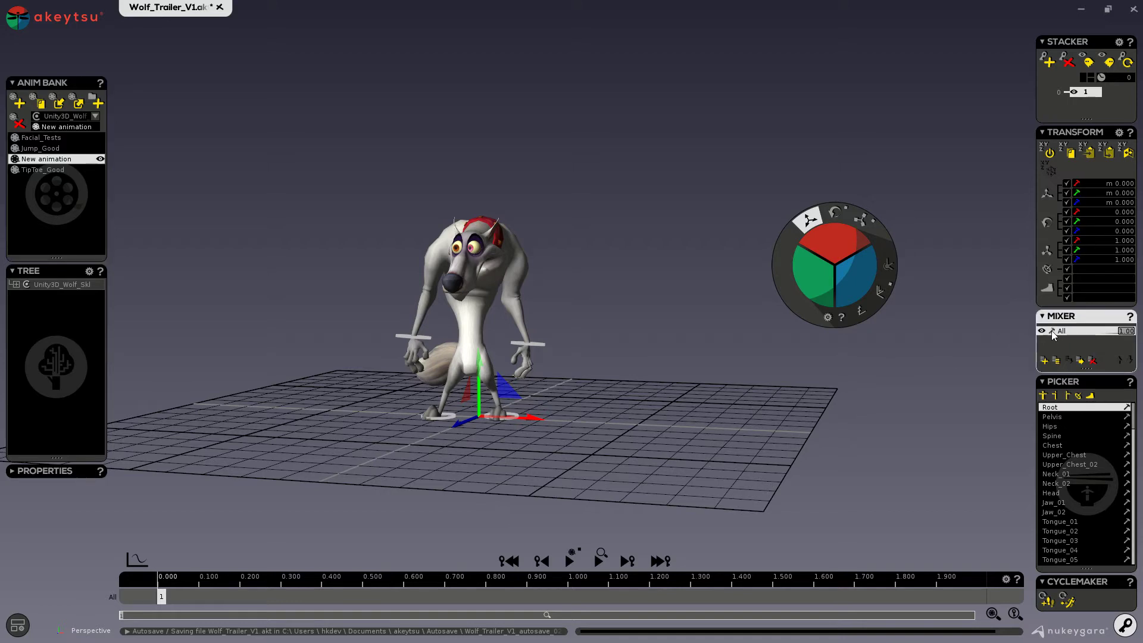
pyautogui.scroll(-10, 1069, 452)
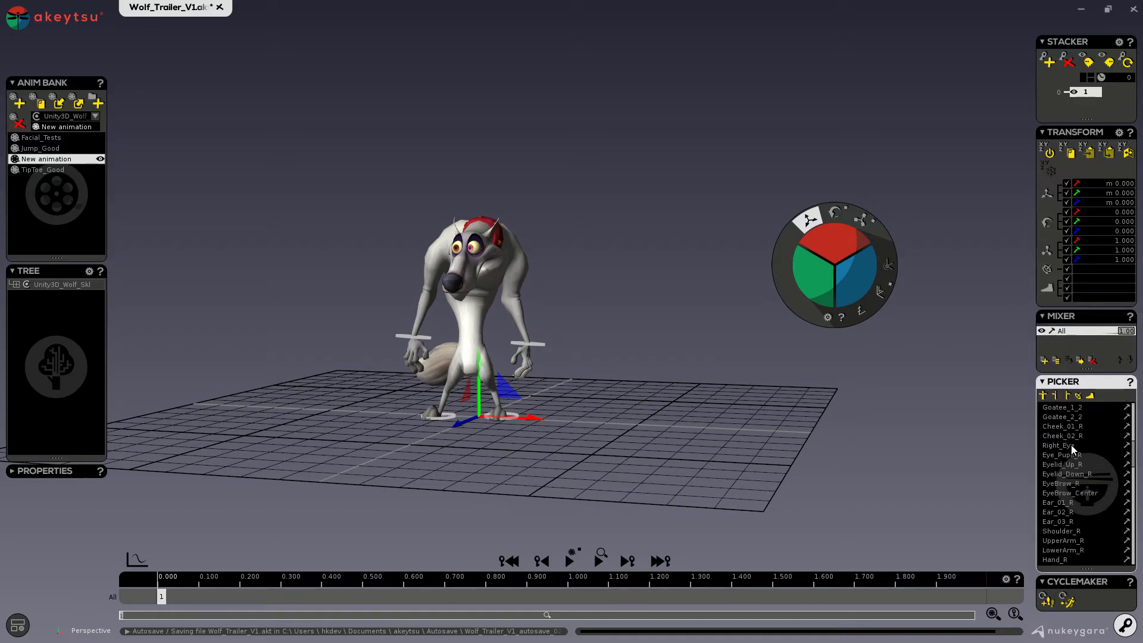
pyautogui.scroll(-10, 1070, 452)
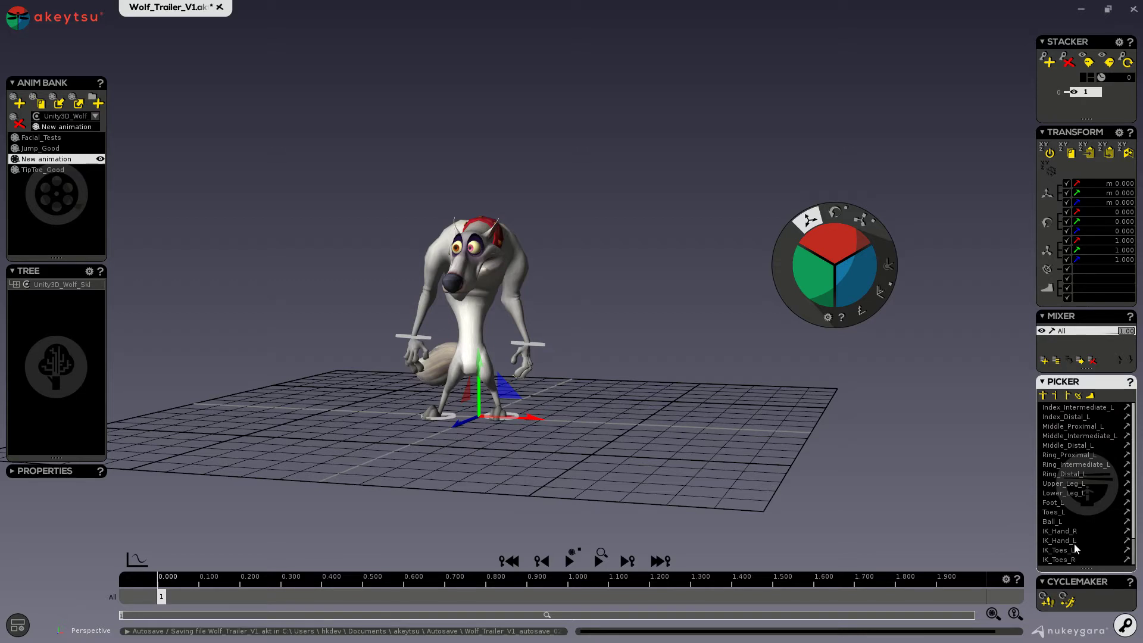
pyautogui.scroll(20, 1077, 476)
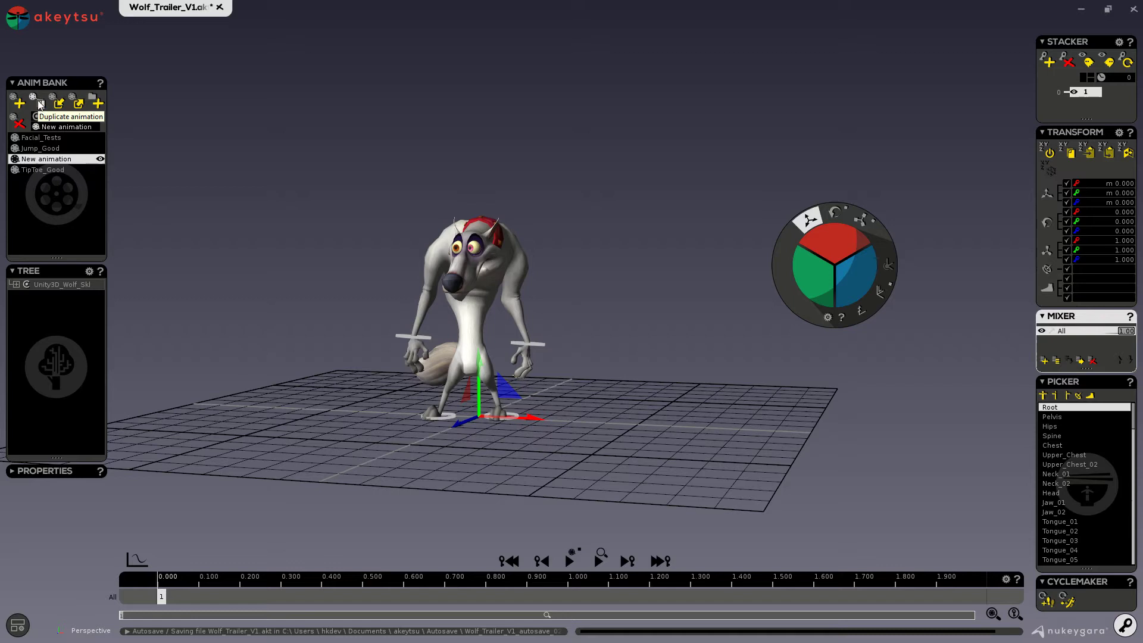
# Duplicate the Facial_Tests animation
pyautogui.click(48, 138)
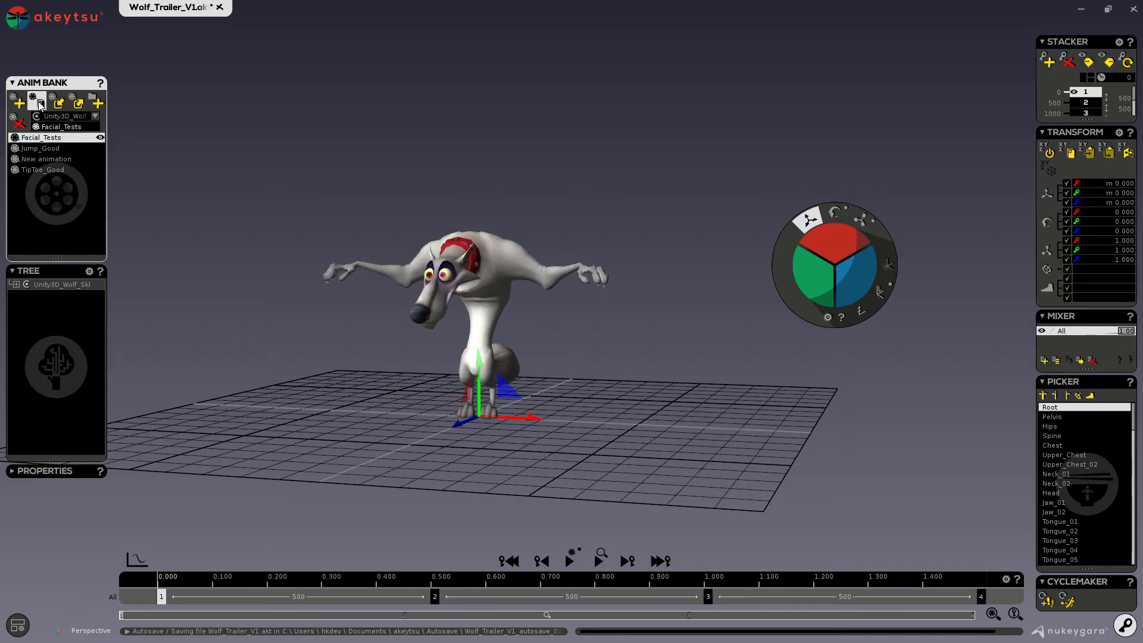
pyautogui.click(41, 104)
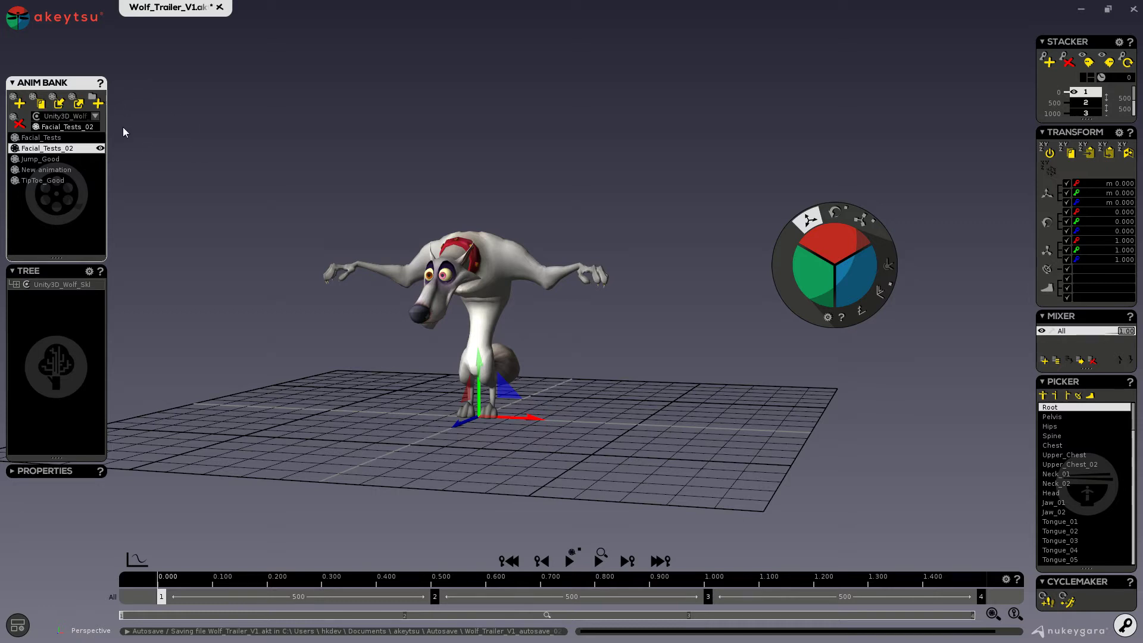
# Examine the FBX export commands and the export preferences without changing any option
pyautogui.click(24, 22)
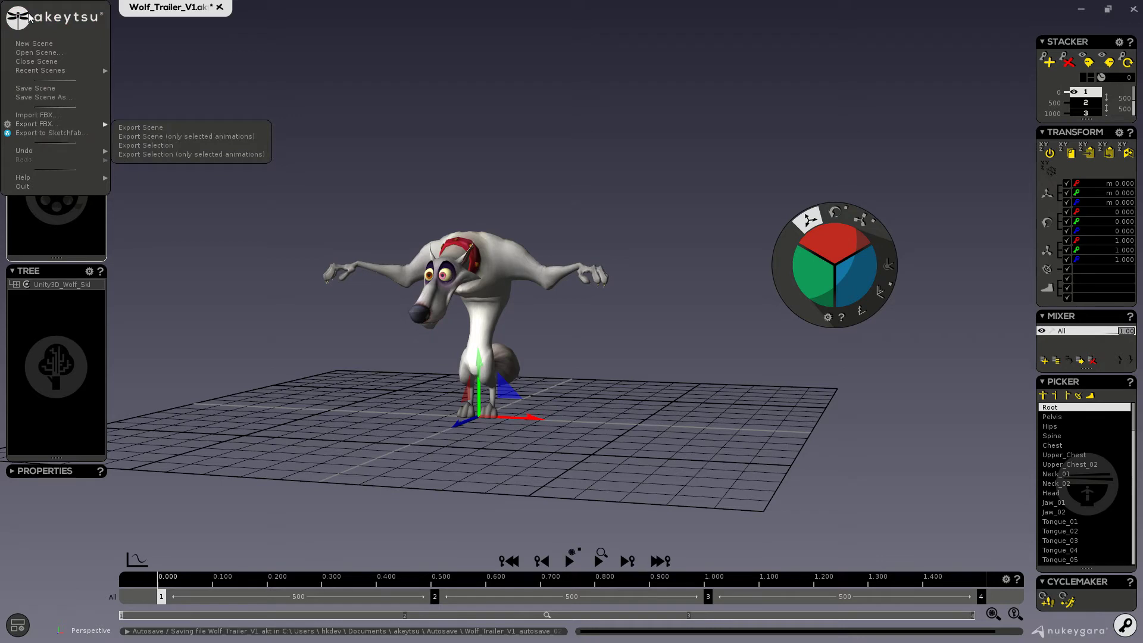
pyautogui.click(306, 60)
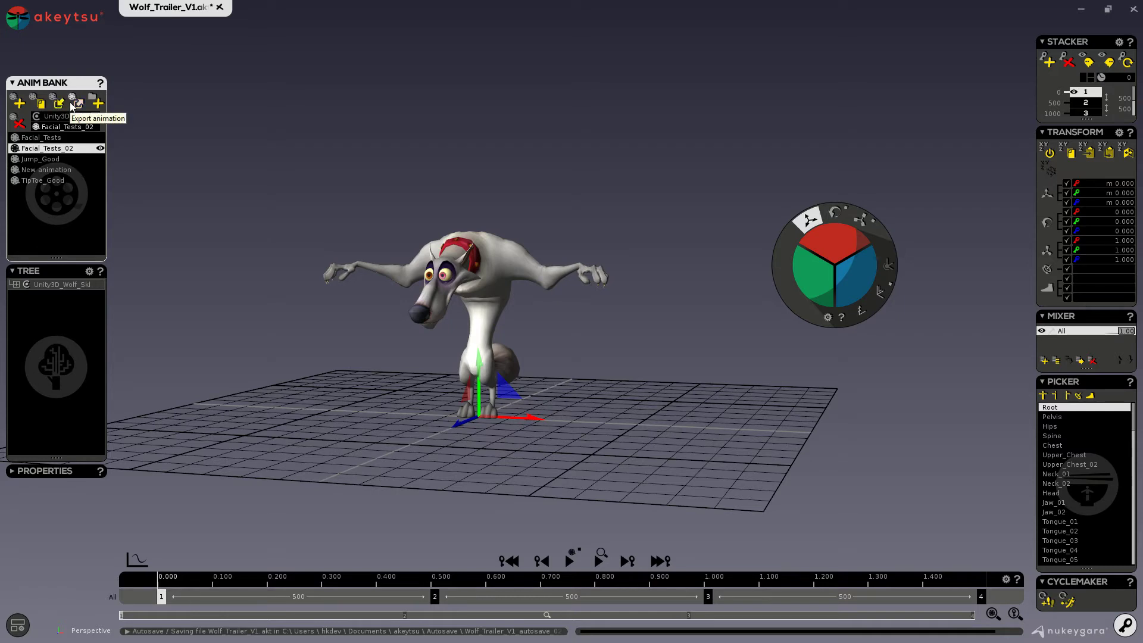
pyautogui.click(16, 19)
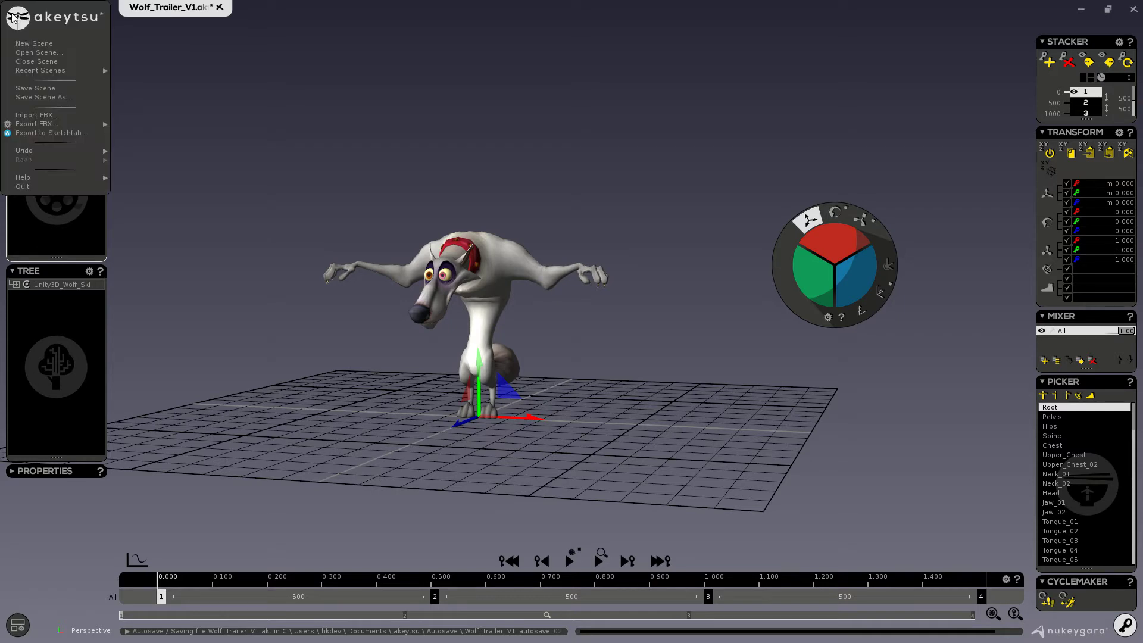
pyautogui.click(8, 125)
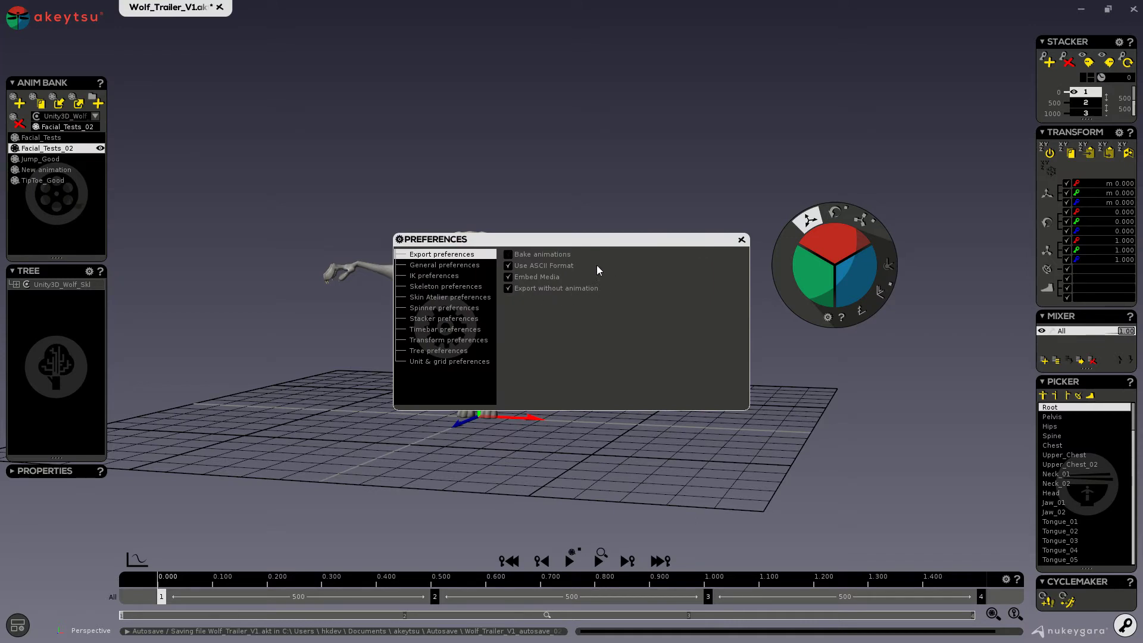
pyautogui.click(742, 240)
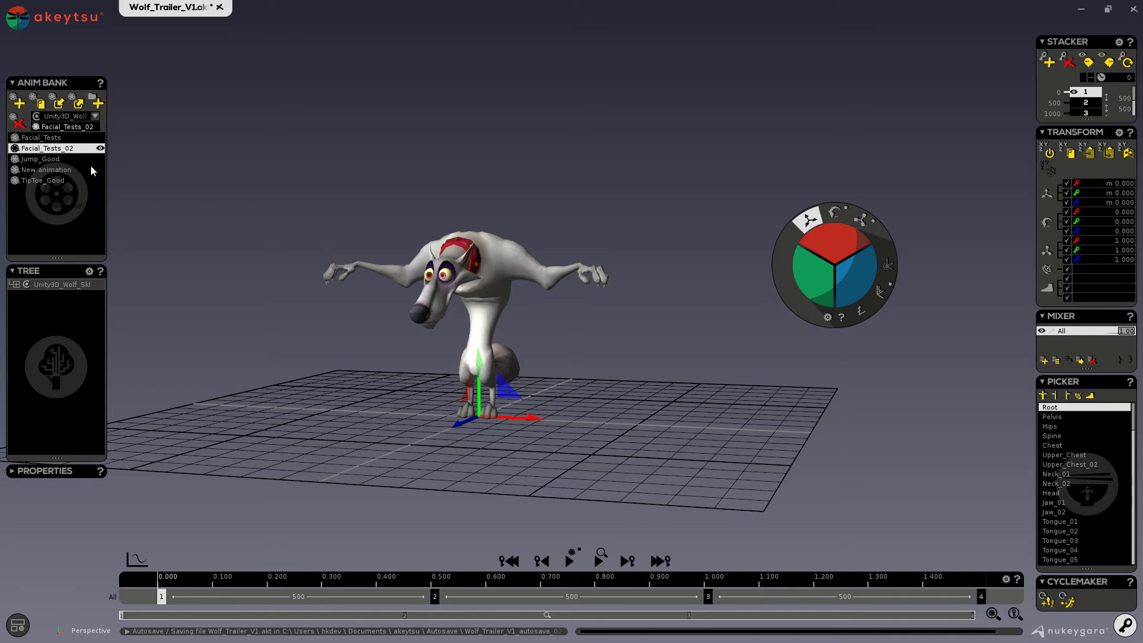
# Start exporting the Facial_Tests animation as an AKNM file and cancel the export
pyautogui.click(54, 158)
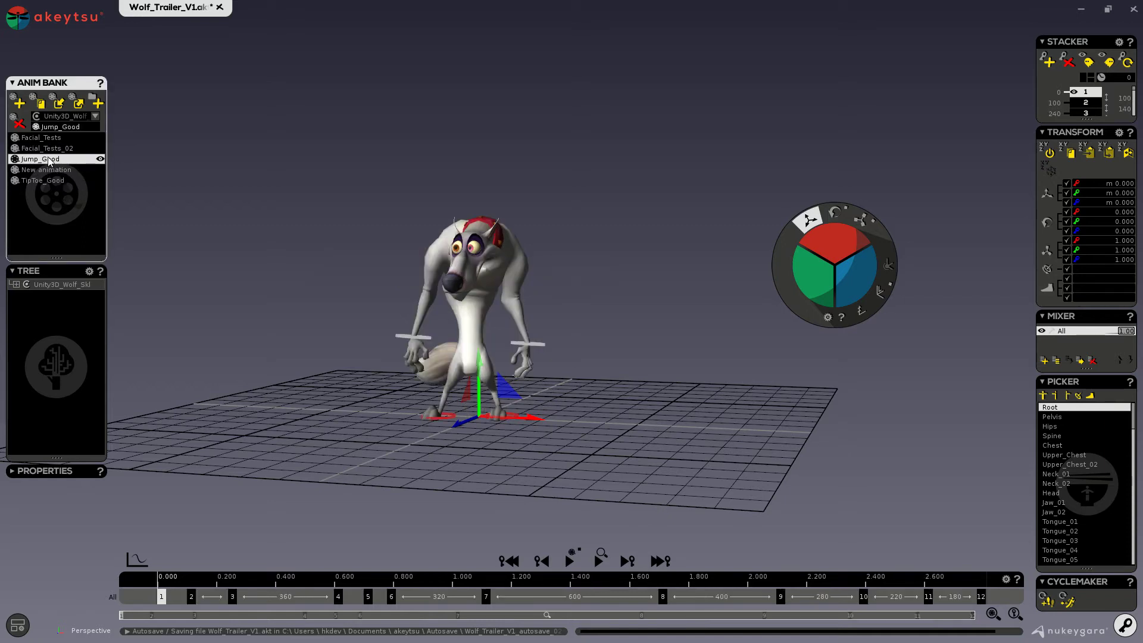
pyautogui.click(37, 139)
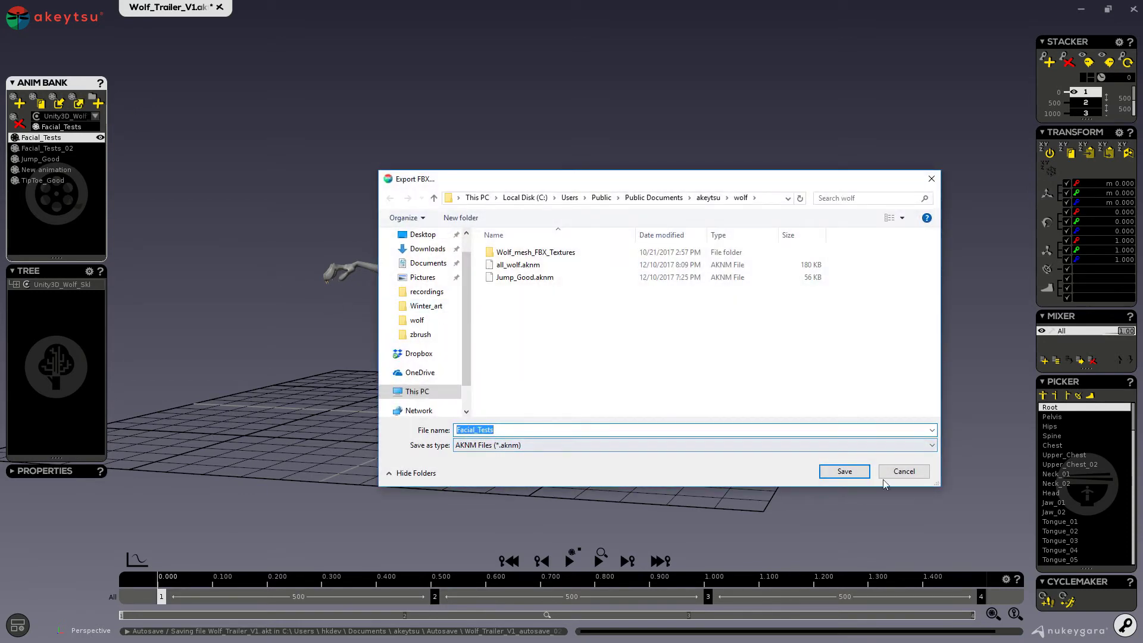
pyautogui.click(904, 471)
# Select every animation from Facial_Tests to TipToe_Good, start exporting them together as AKNM, and cancel the export
pyautogui.click(43, 182)
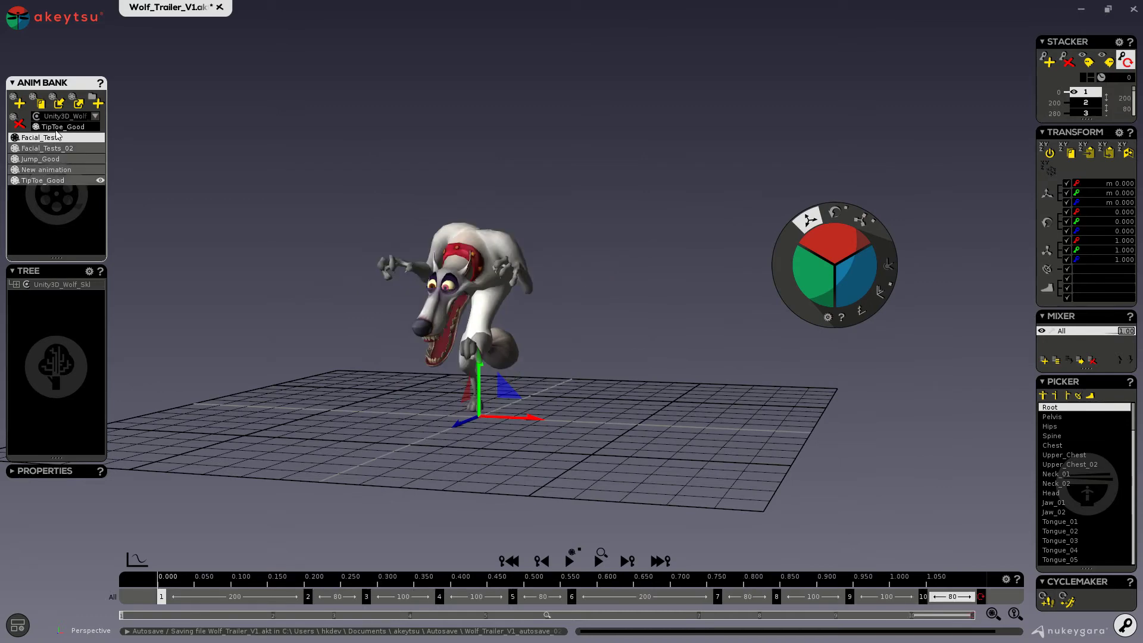
pyautogui.click(78, 102)
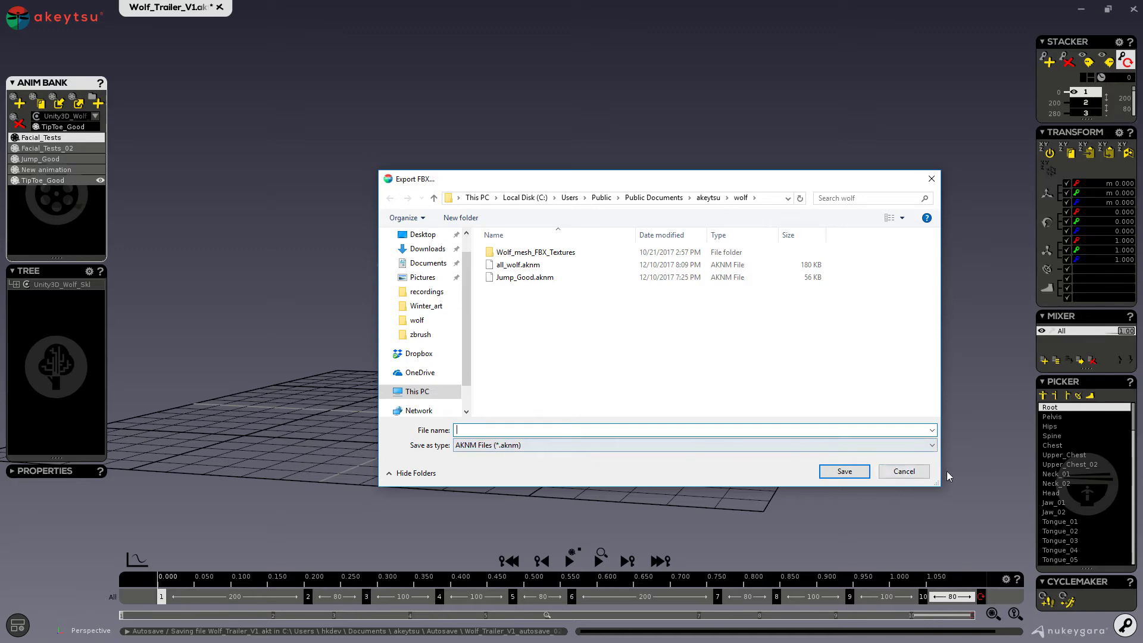
pyautogui.click(914, 472)
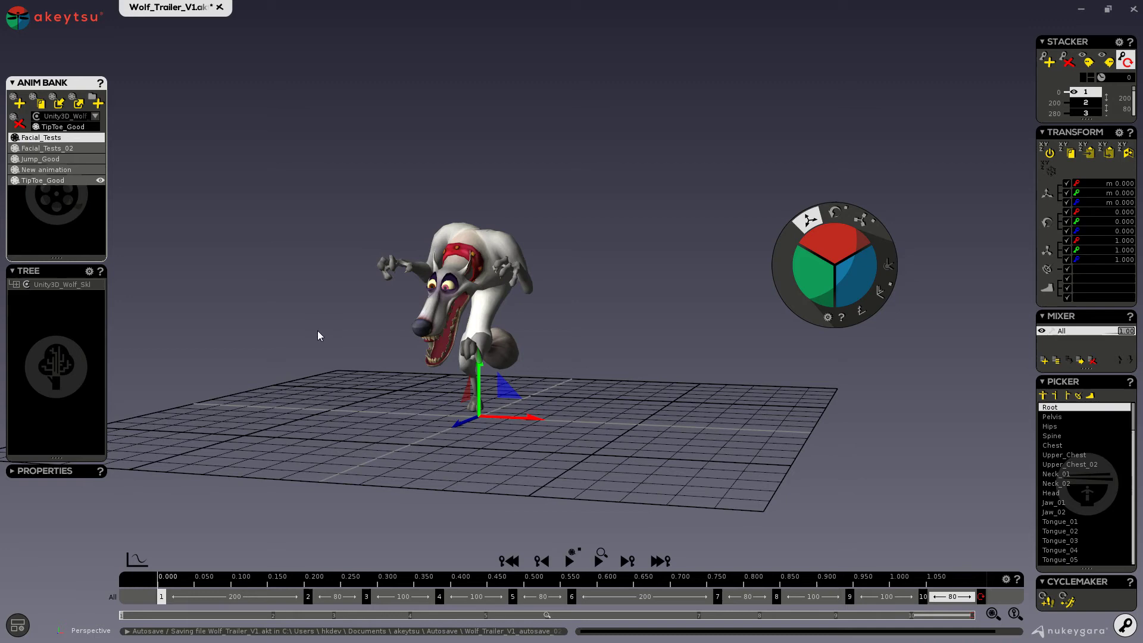
# Display the skeleton over the wolf mesh, select the Shoulder_L joint and inspect the rig from several angles
pyautogui.press('F1')
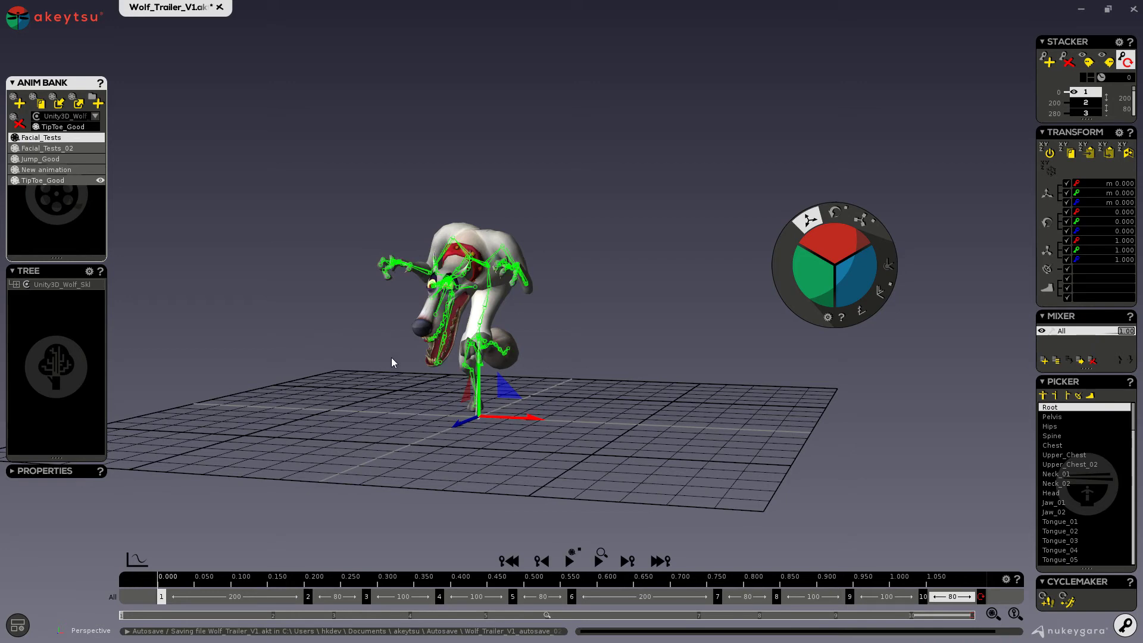
pyautogui.keyDown('alt'); pyautogui.moveTo(390, 393); pyautogui.dragTo(400, 385); pyautogui.keyUp('alt')
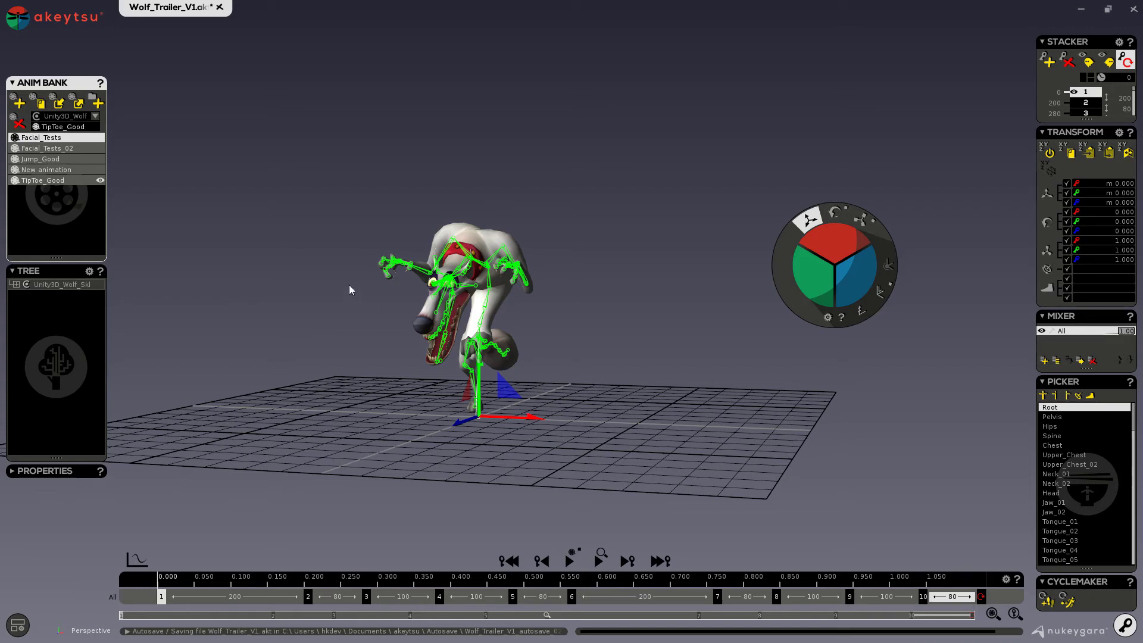
pyautogui.click(497, 250)
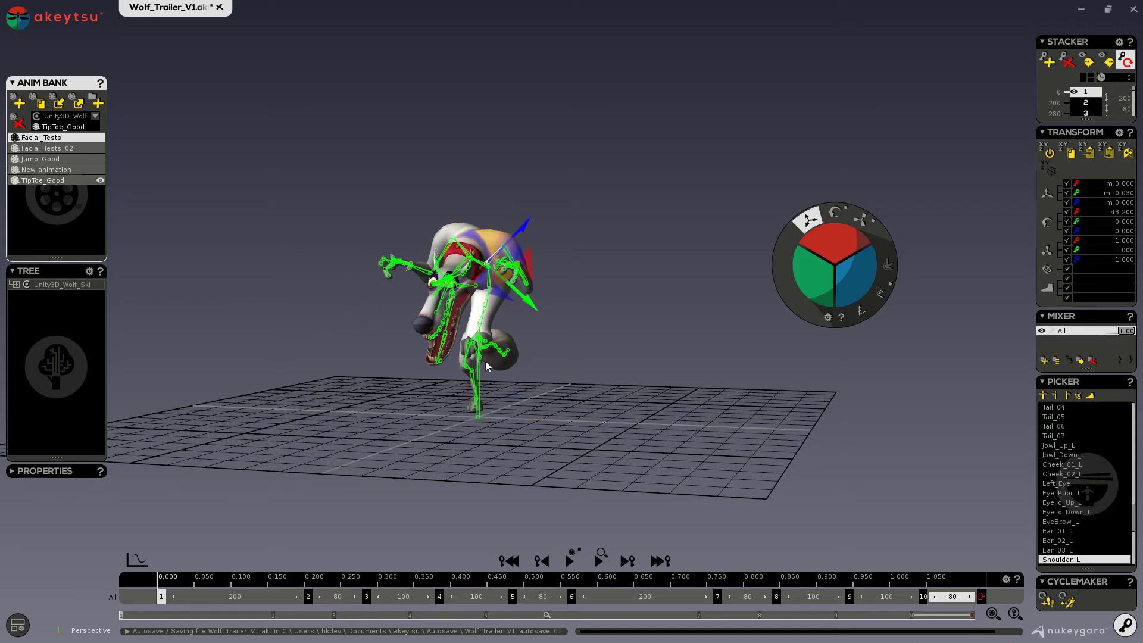
pyautogui.keyDown('alt'); pyautogui.moveTo(488, 366); pyautogui.dragTo(534, 319); pyautogui.keyUp('alt')
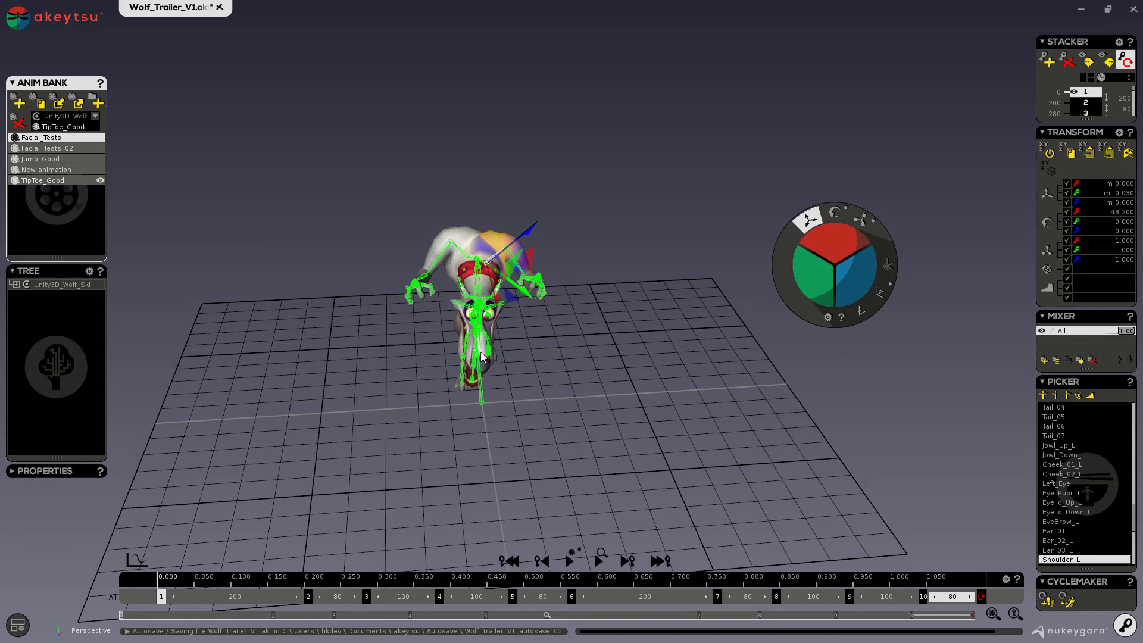
pyautogui.moveTo(478, 353); pyautogui.dragTo(477, 403, button='middle')
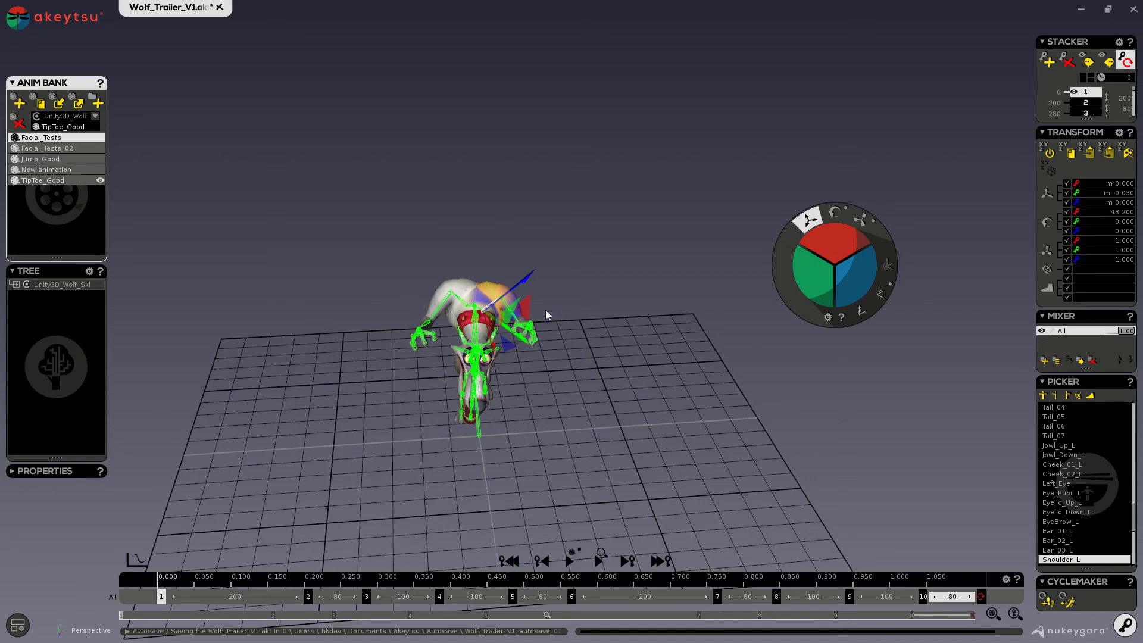
pyautogui.moveTo(518, 406); pyautogui.dragTo(497, 403, button='middle')
pyautogui.scroll(1, 495, 402)
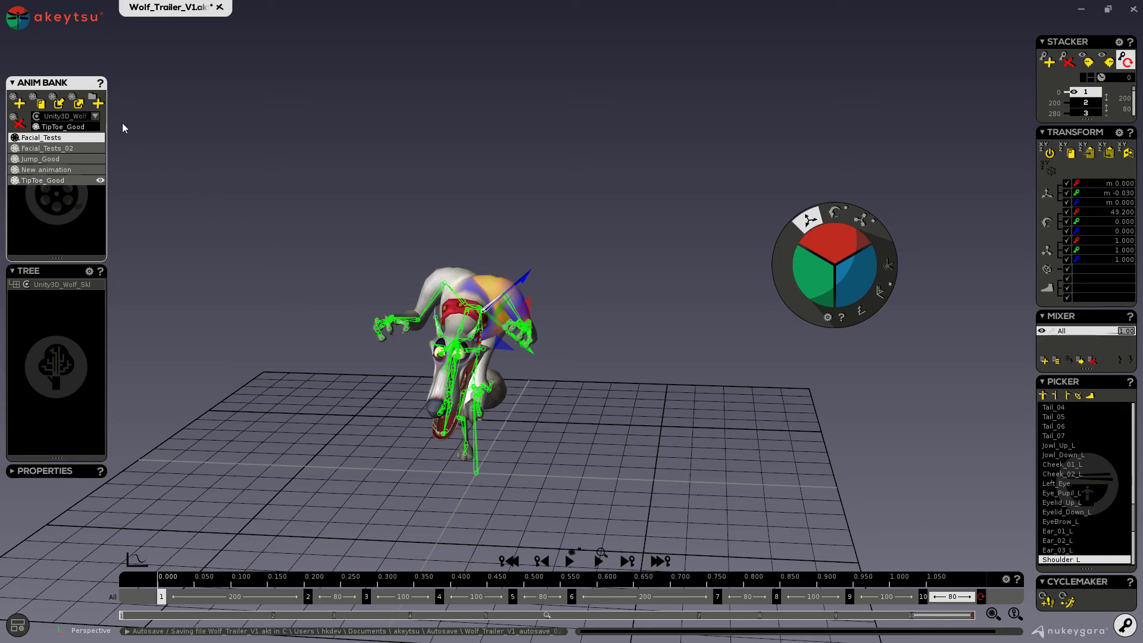
# Create an animation bank folder named "all" and move all the animations into it
pyautogui.click(73, 139)
pyautogui.click(93, 97)
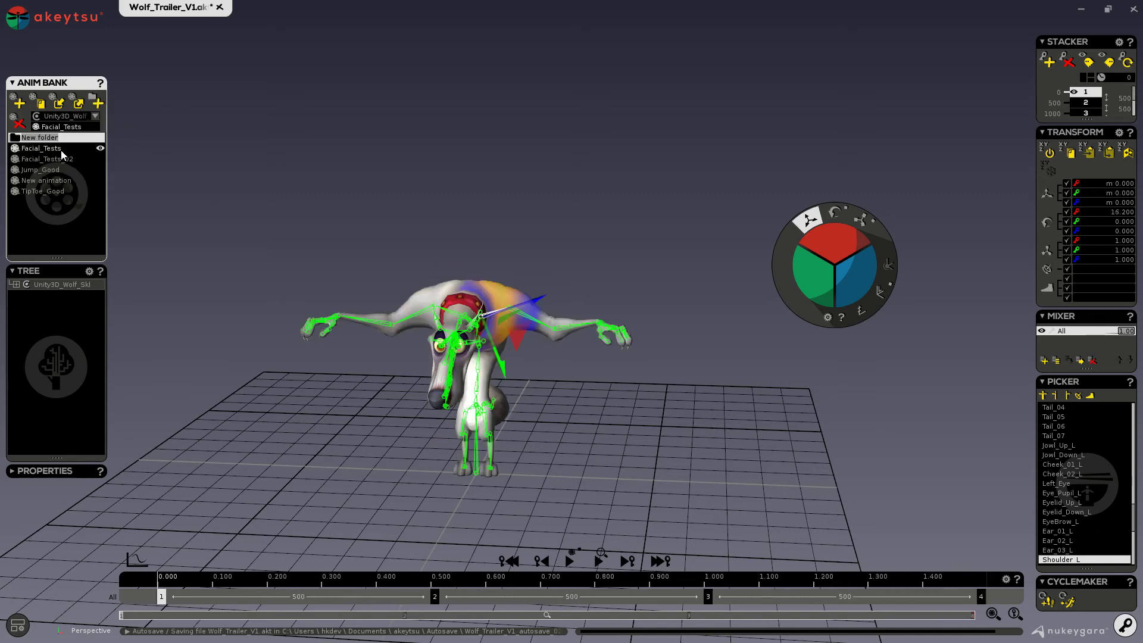
pyautogui.write('all')
pyautogui.keyDown('shift'); pyautogui.click(45, 190); pyautogui.keyUp('shift')
pyautogui.moveTo(48, 144); pyautogui.dragTo(38, 140)
pyautogui.click(58, 213)
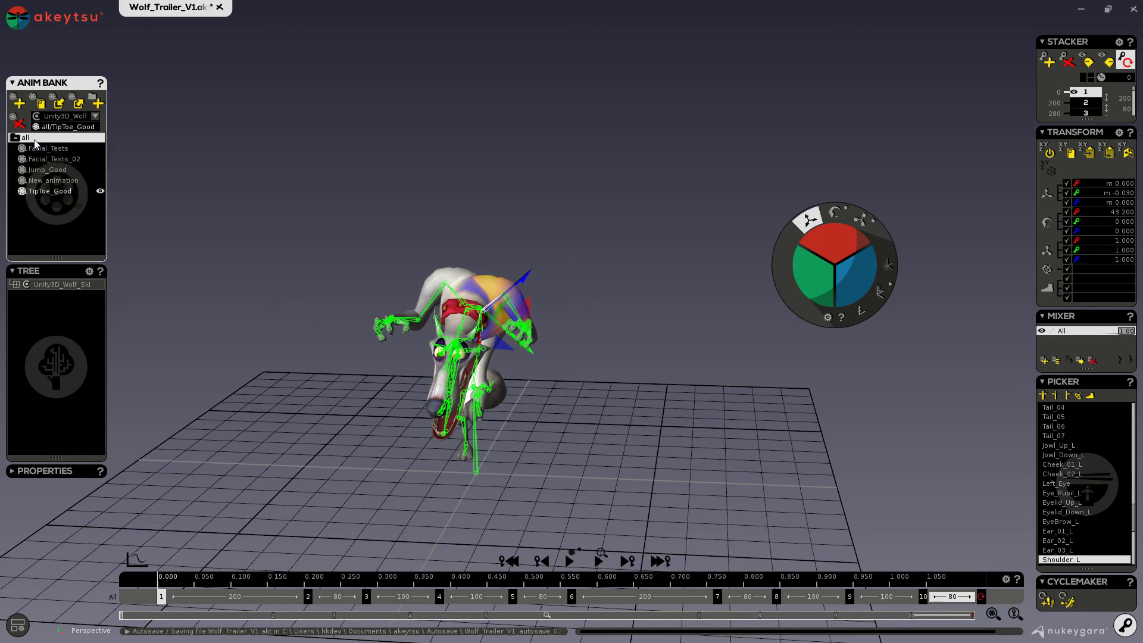
# Create a second animation folder named "face anim" and briefly play back the TipToe_Good animation
pyautogui.click(95, 101)
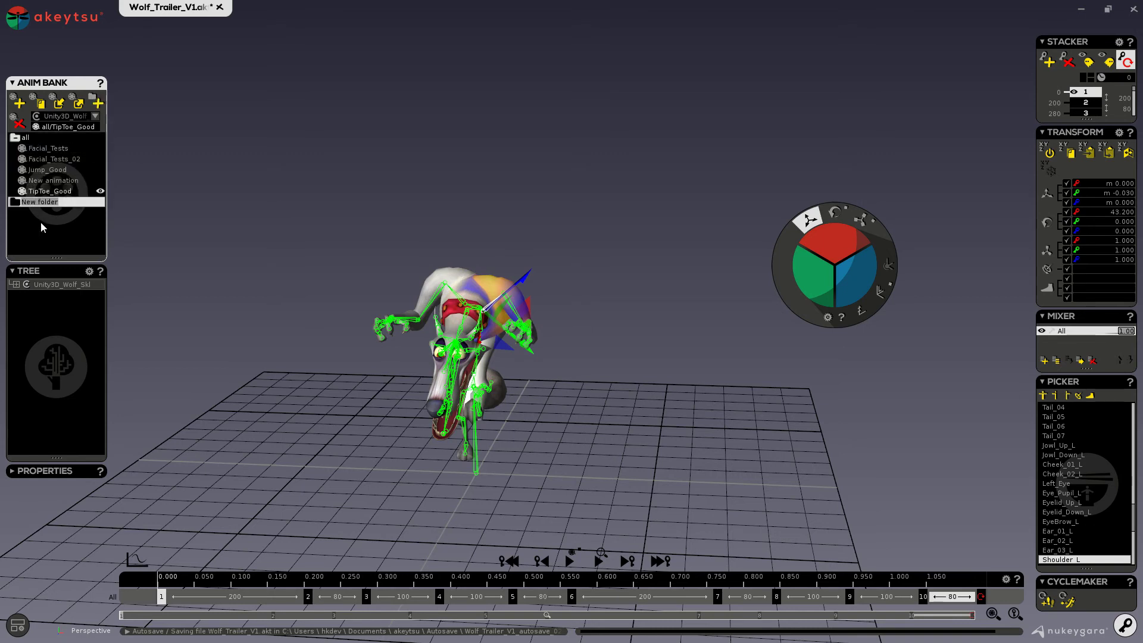
pyautogui.write('face anim')
pyautogui.press('space')
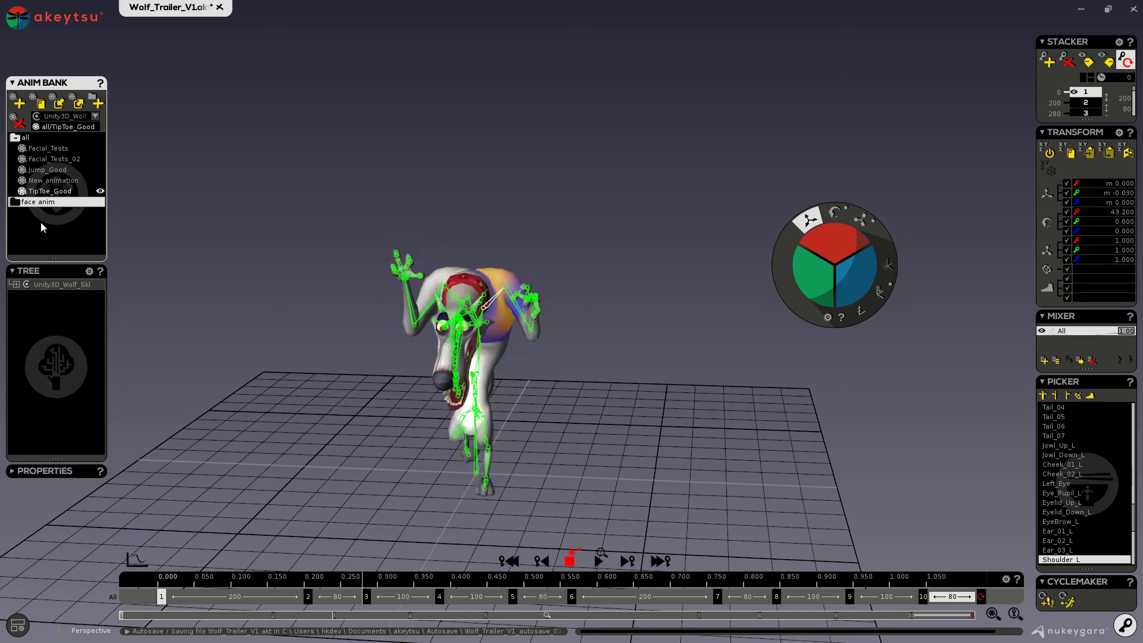
pyautogui.press('space')
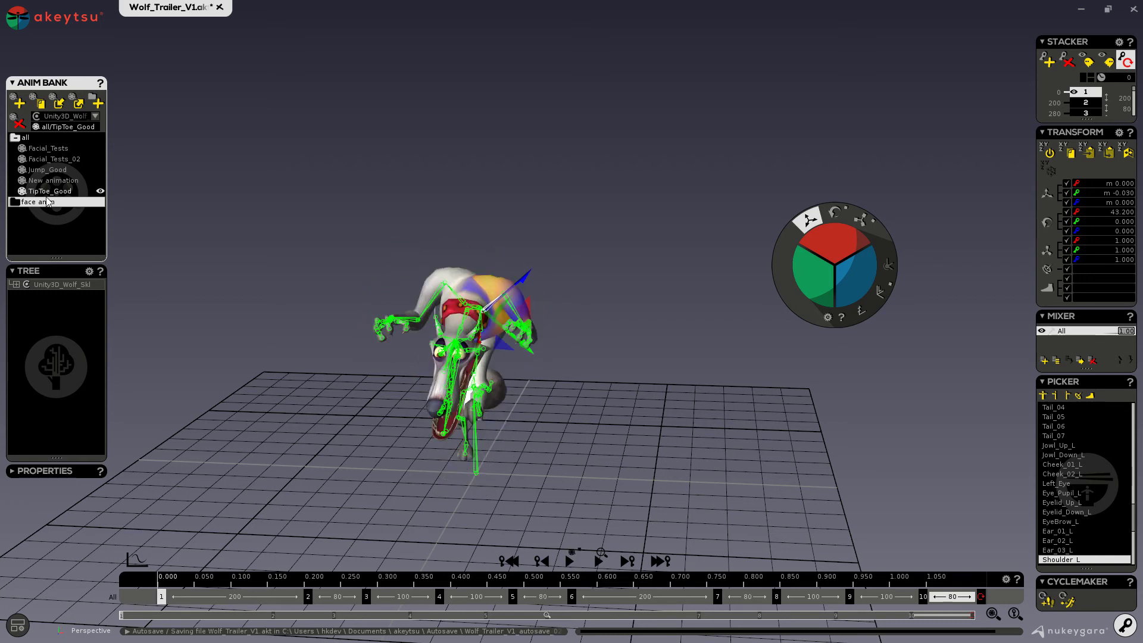
# Nest the "face anim" folder inside the "all" folder and put the Facial_Tests animation in it
pyautogui.moveTo(42, 204); pyautogui.dragTo(36, 149)
pyautogui.click(40, 158)
pyautogui.click(24, 149)
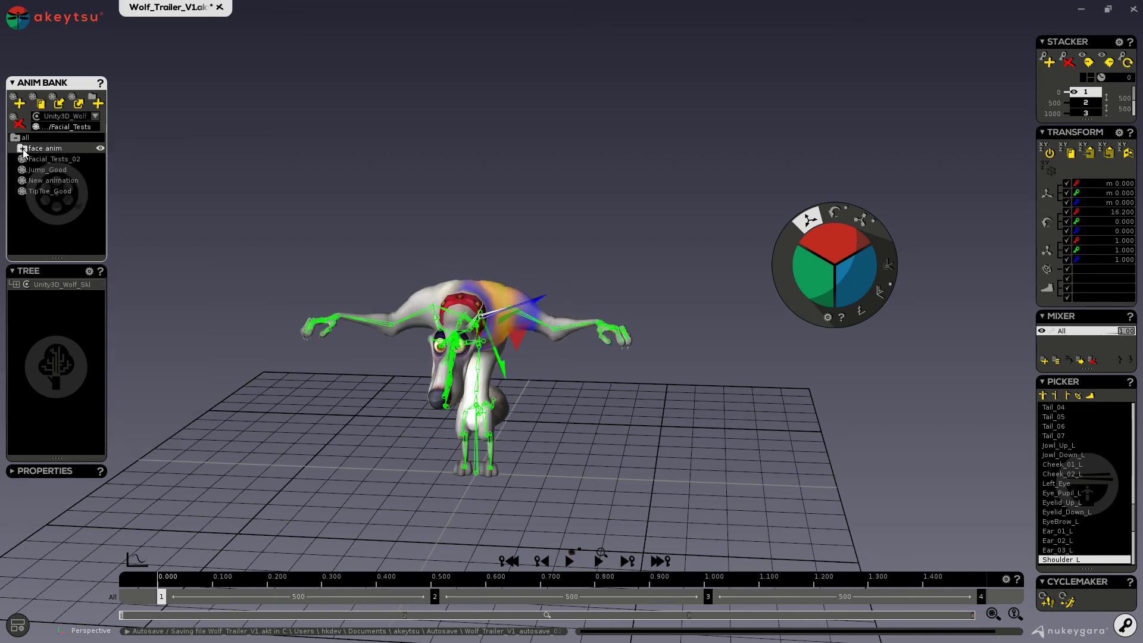
# Delete the animation named "New animation" from the "all" folder of the animation bank
pyautogui.click(14, 137)
pyautogui.click(15, 137)
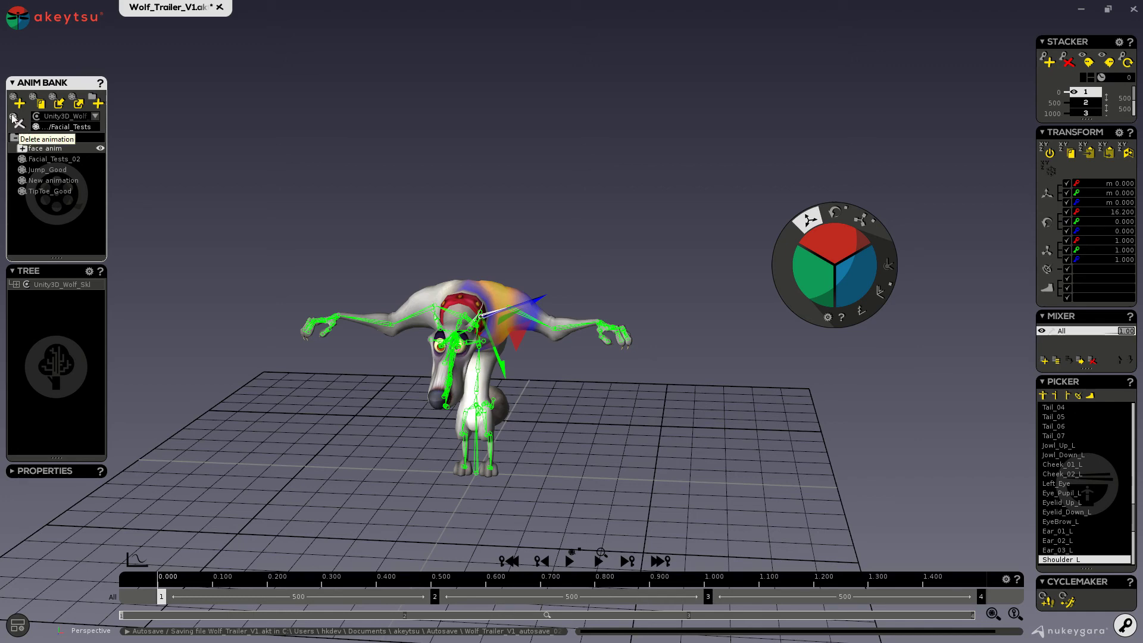
pyautogui.click(37, 191)
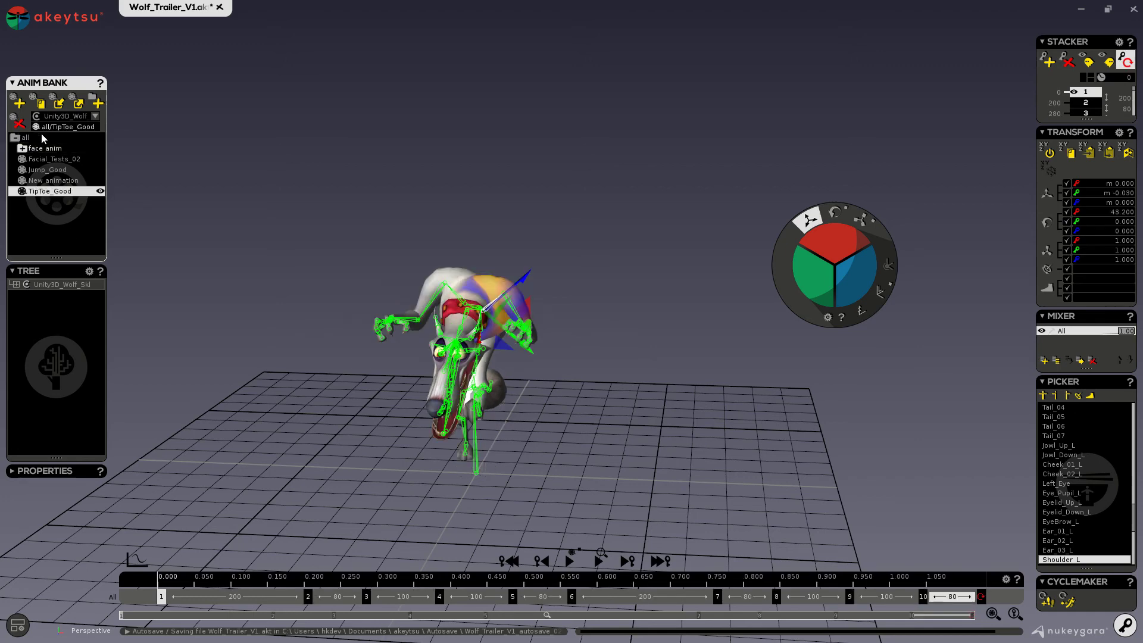
pyautogui.click(49, 181)
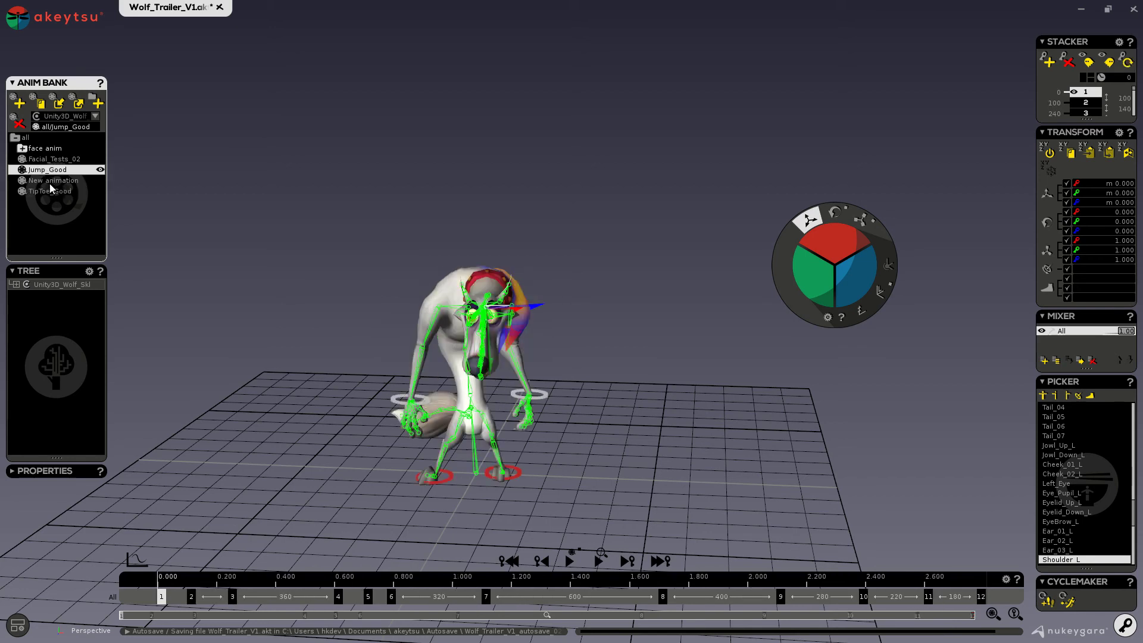
pyautogui.click(19, 124)
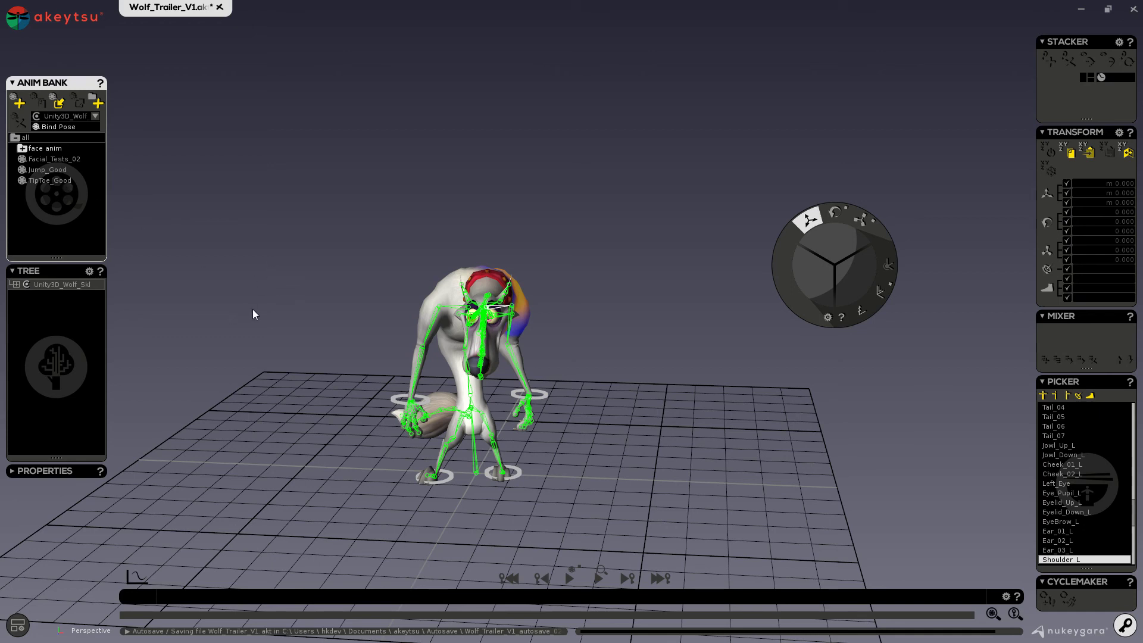
# Delete the selected Shoulder_L joint, expand the Unity3D_Wolf_Skl hierarchy and undo the deletion
pyautogui.press('Delete')
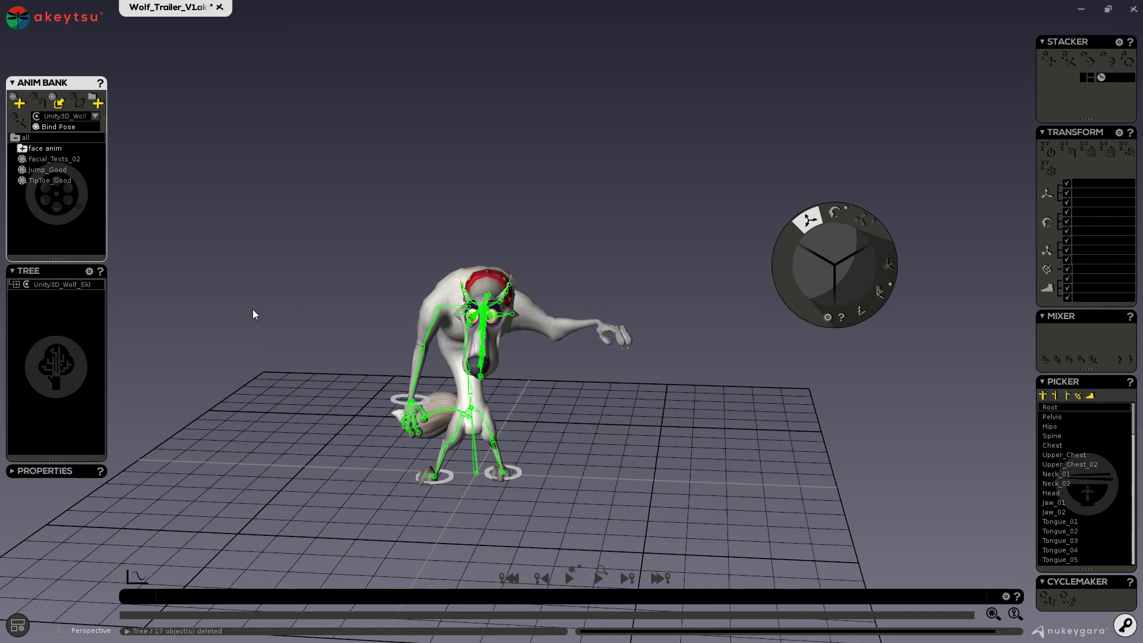
pyautogui.click(16, 284)
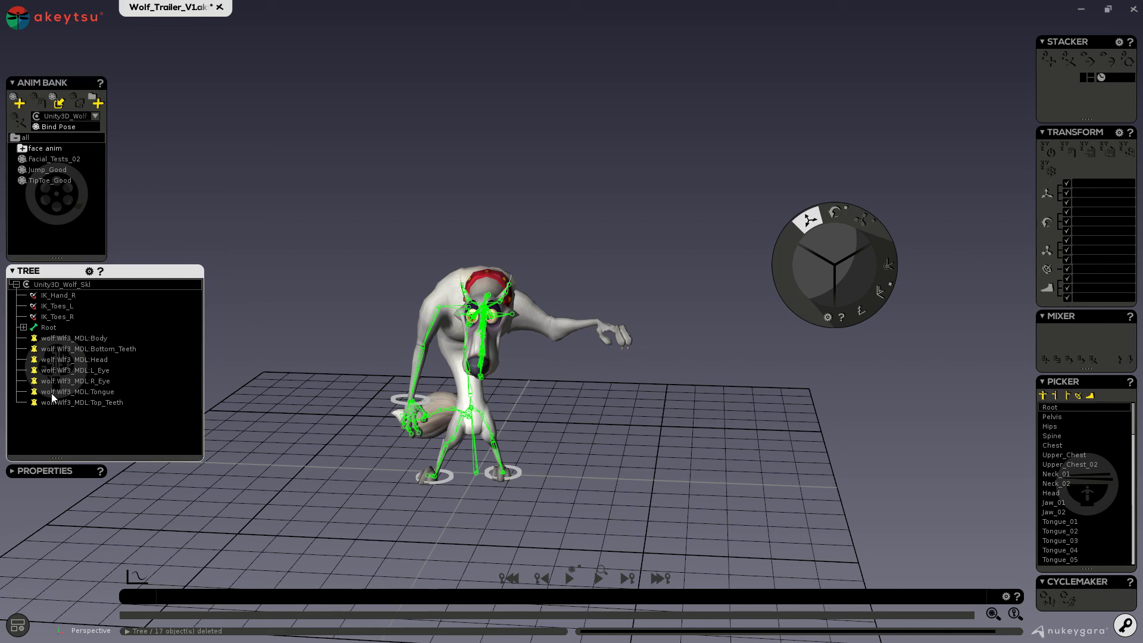
pyautogui.hotkey('ctrl', 'z')
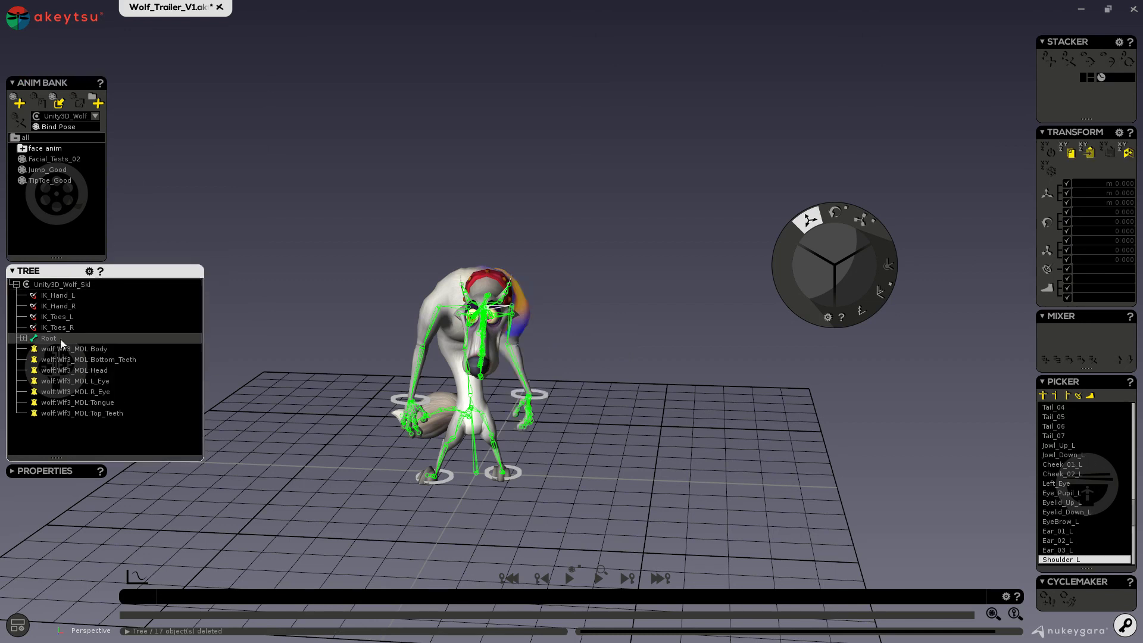
# Delete the wolf's Bottom_Teeth mesh from the character hierarchy and undo that deletion
pyautogui.click(67, 359)
pyautogui.press('Delete')
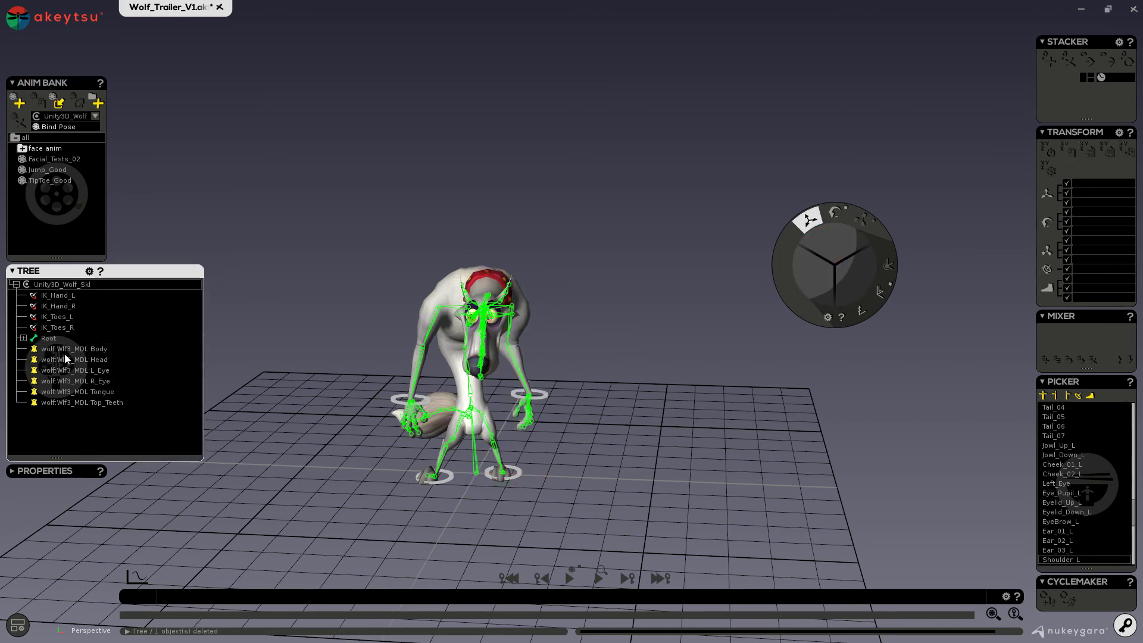
pyautogui.hotkey('ctrl', 'z')
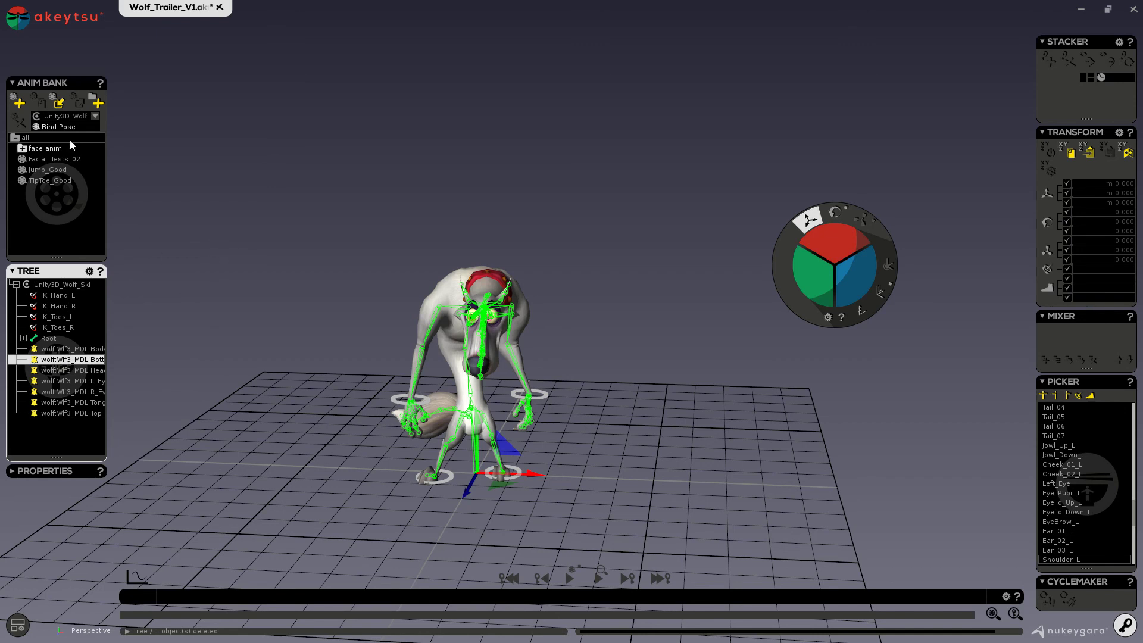
# Activate the Facial_Tests_02 animation and inspect the wolf's pose from a lower angle
pyautogui.doubleClick(35, 159)
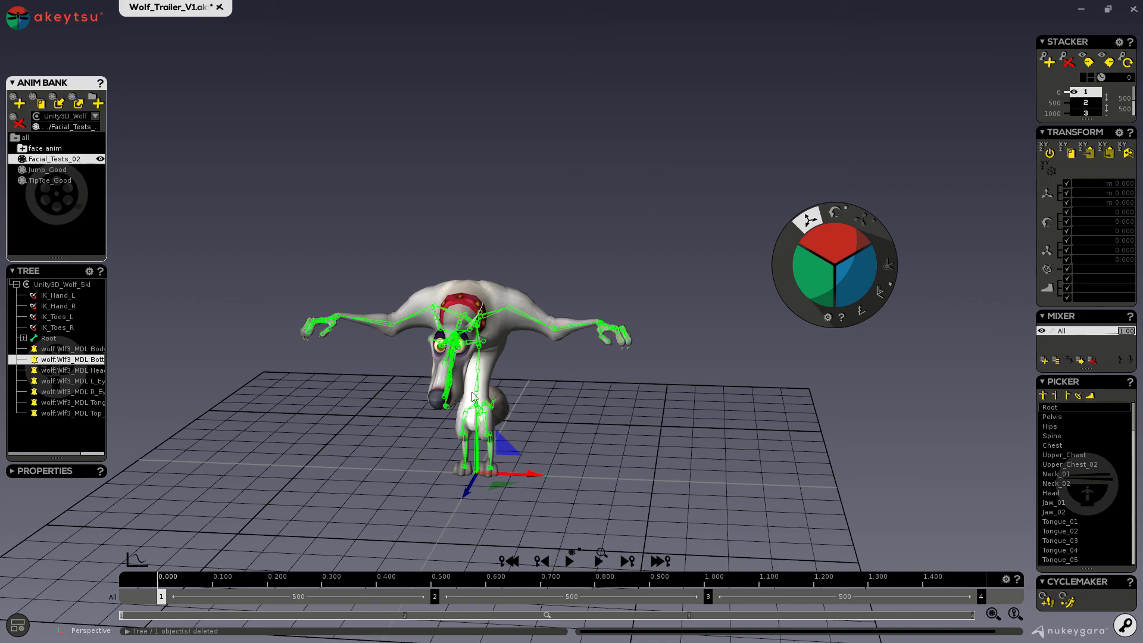
pyautogui.moveTo(263, 407); pyautogui.dragTo(135, 135, button='middle')
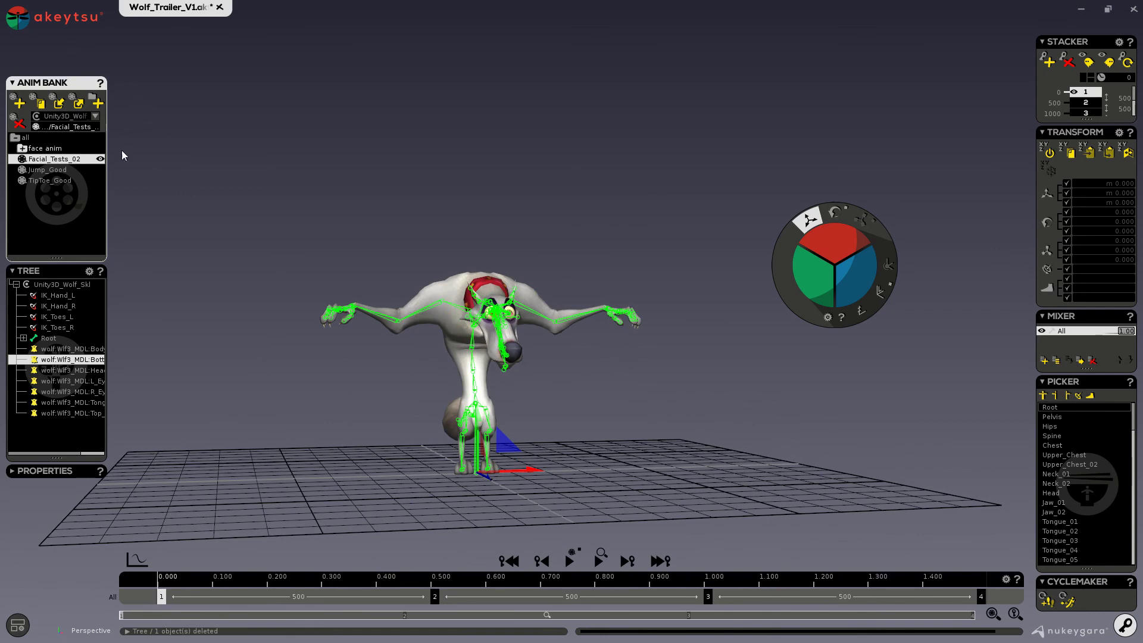